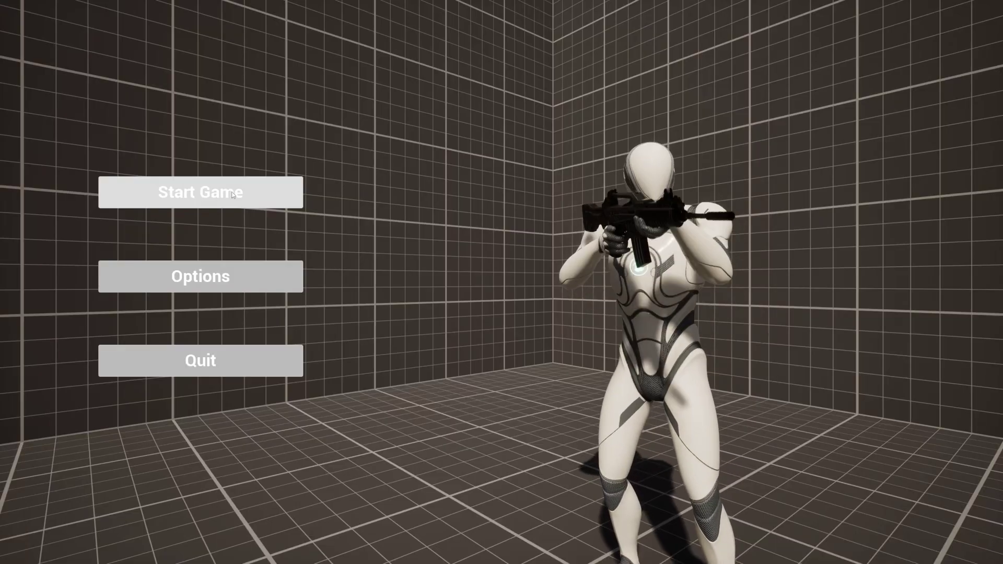
- Start the game from the main menu and run the character forward and back across the level
click(264, 283)
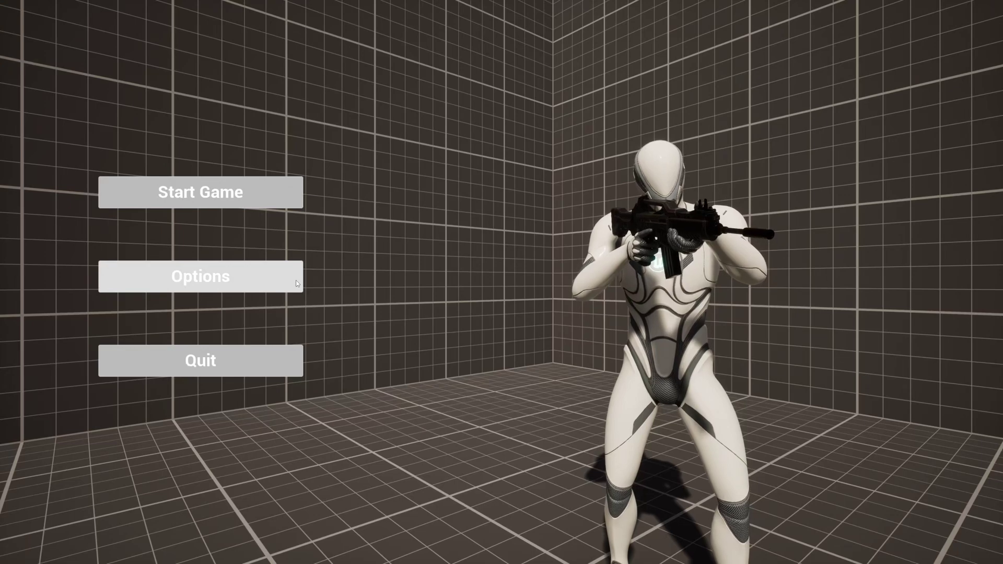
click(265, 193)
key(w)
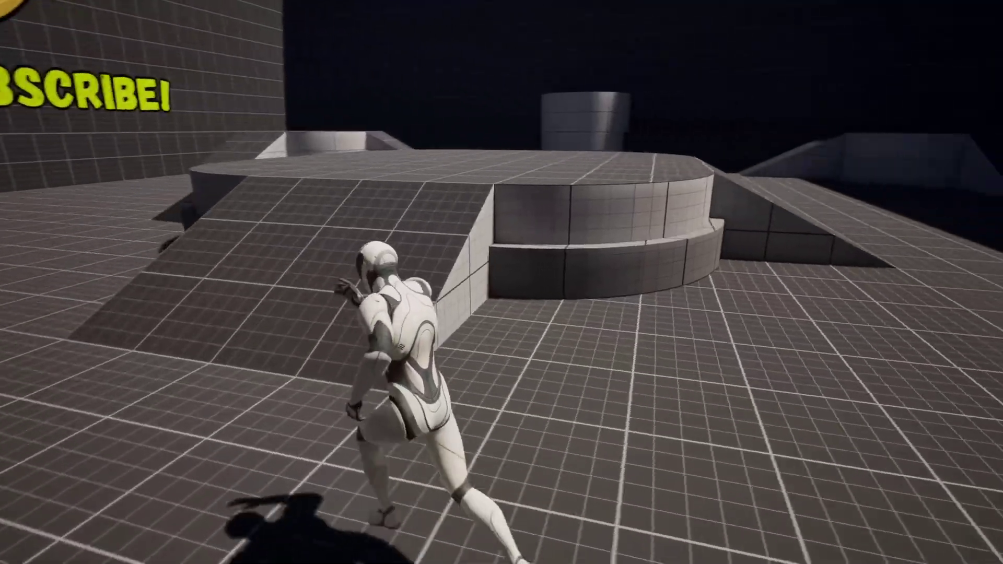
key(s)
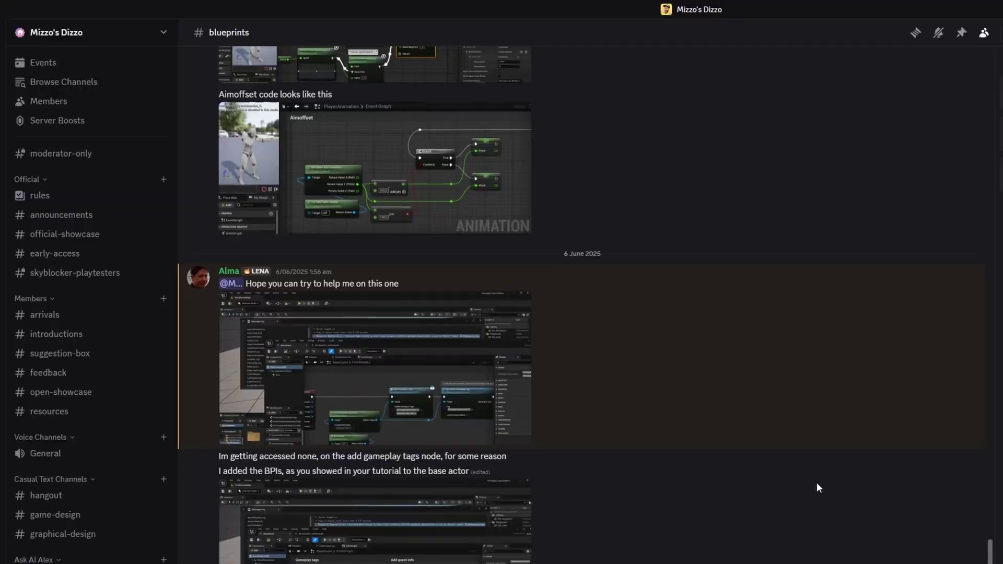
scroll(815, 482, down, 3)
- Scroll through the messages in the #introductions channel
scroll(814, 481, down, 10)
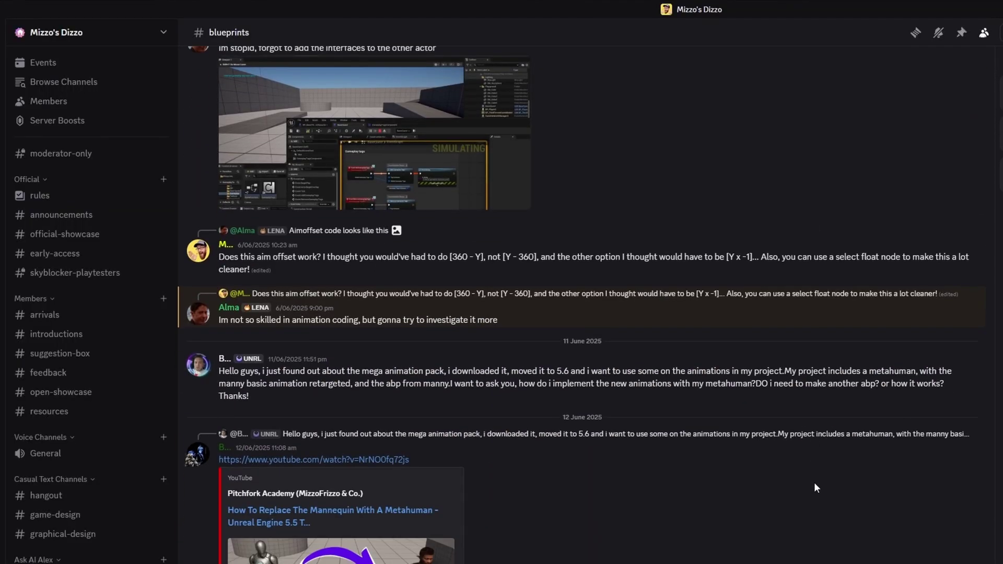
click(56, 334)
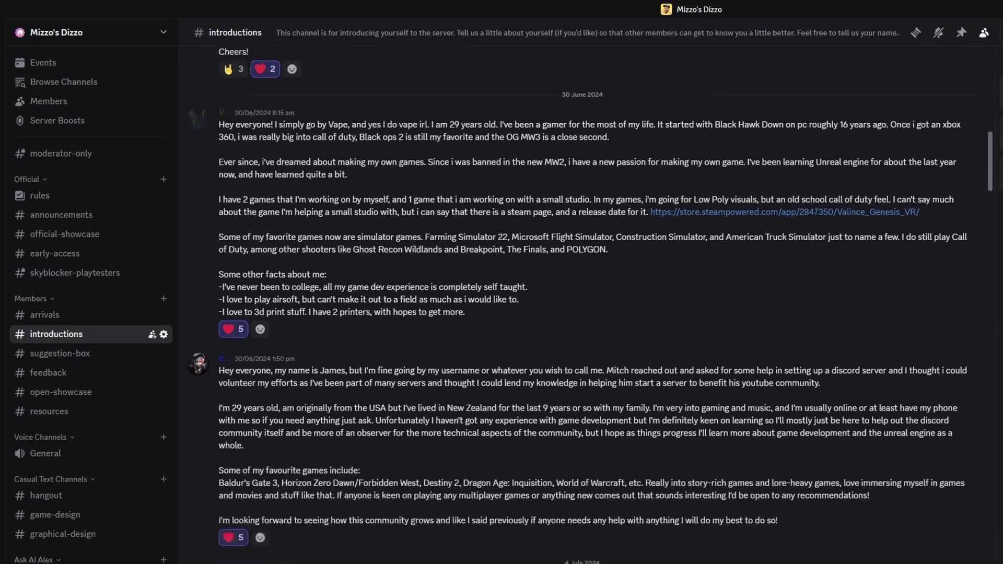
scroll(590, 303, down, 10)
scroll(590, 303, down, 20)
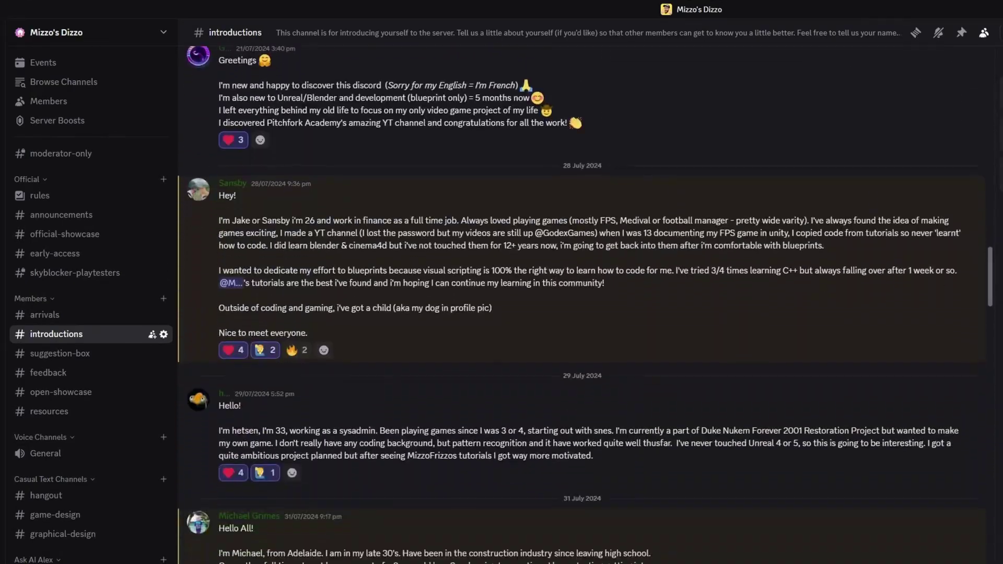
scroll(591, 303, down, 4)
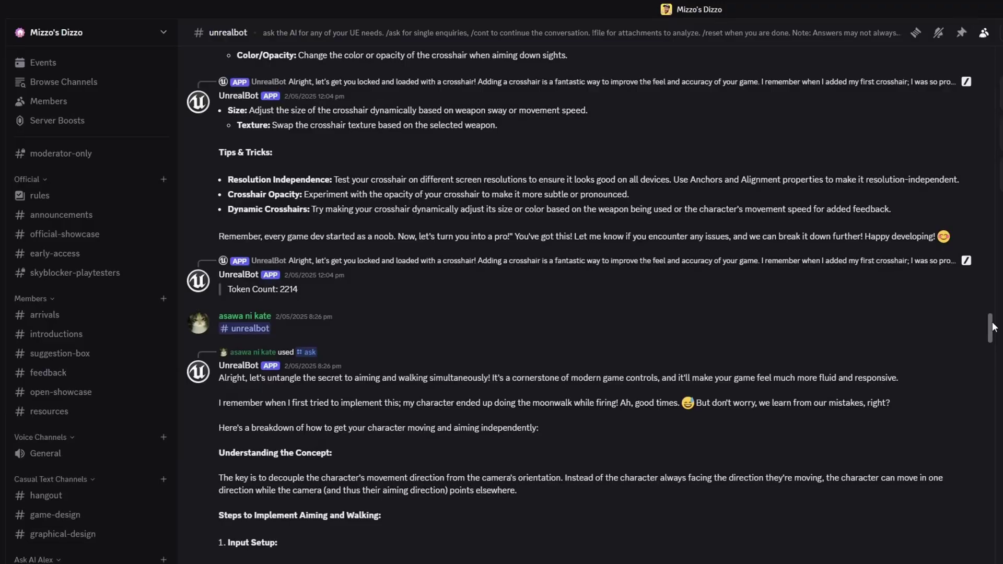
scroll(992, 326, down, 10)
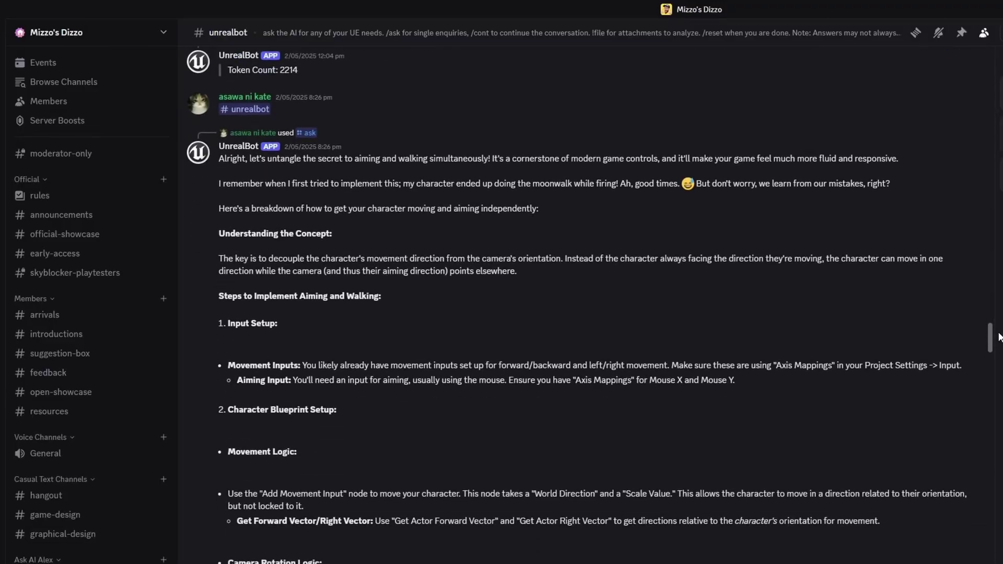
scroll(993, 326, down, 10)
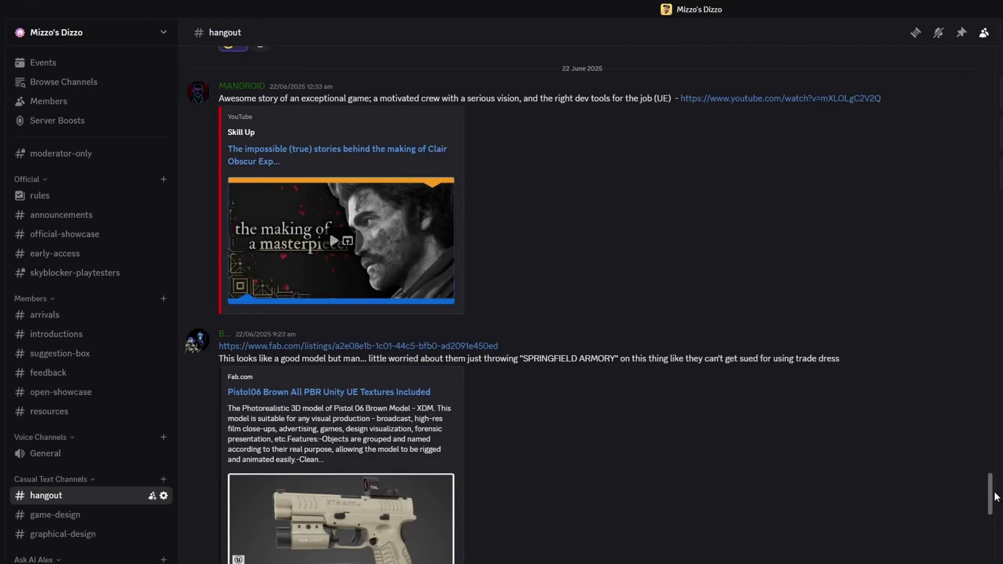
drag(995, 496, 992, 563)
scroll(575, 303, down, 20)
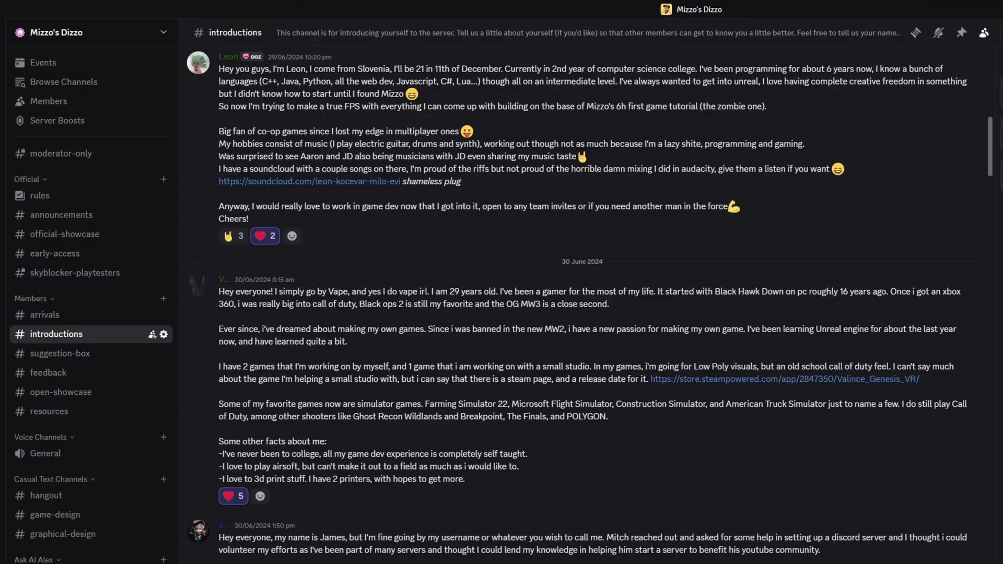
scroll(585, 302, down, 15)
scroll(585, 303, down, 20)
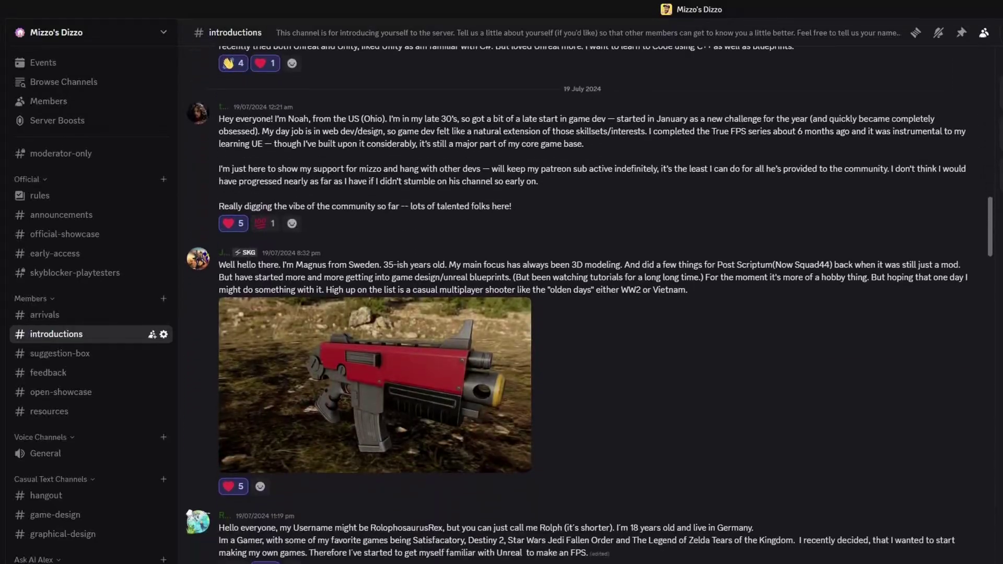
scroll(584, 303, down, 10)
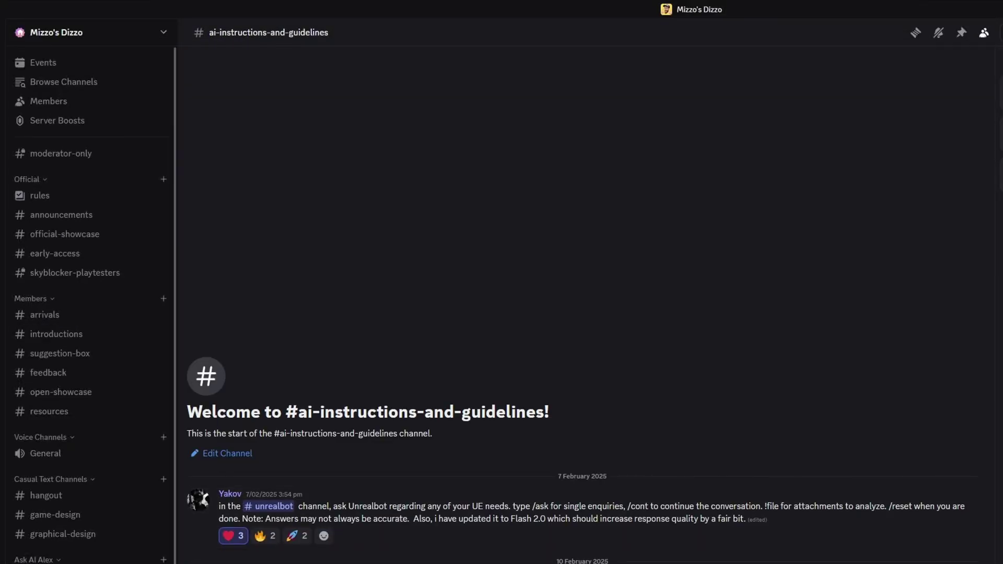
- Read down #unrealbot to the answer on setting up a custom player character
click(269, 506)
scroll(998, 337, down, 12)
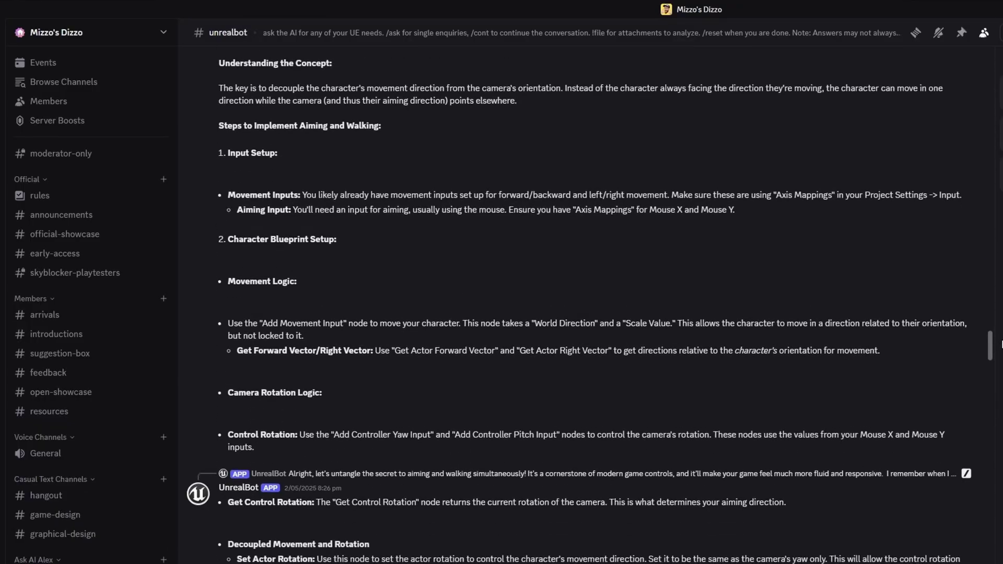
scroll(585, 303, down, 15)
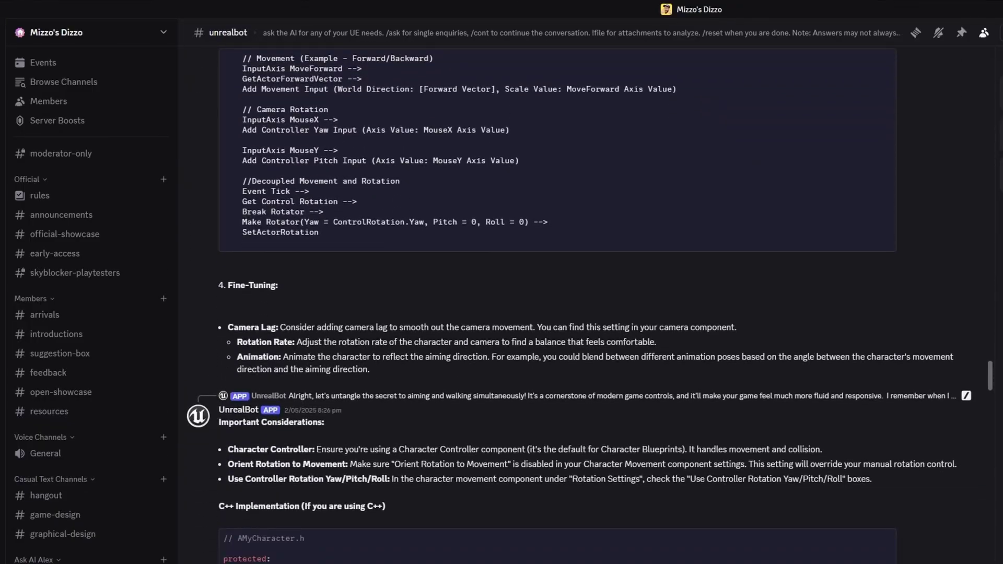
scroll(585, 303, down, 20)
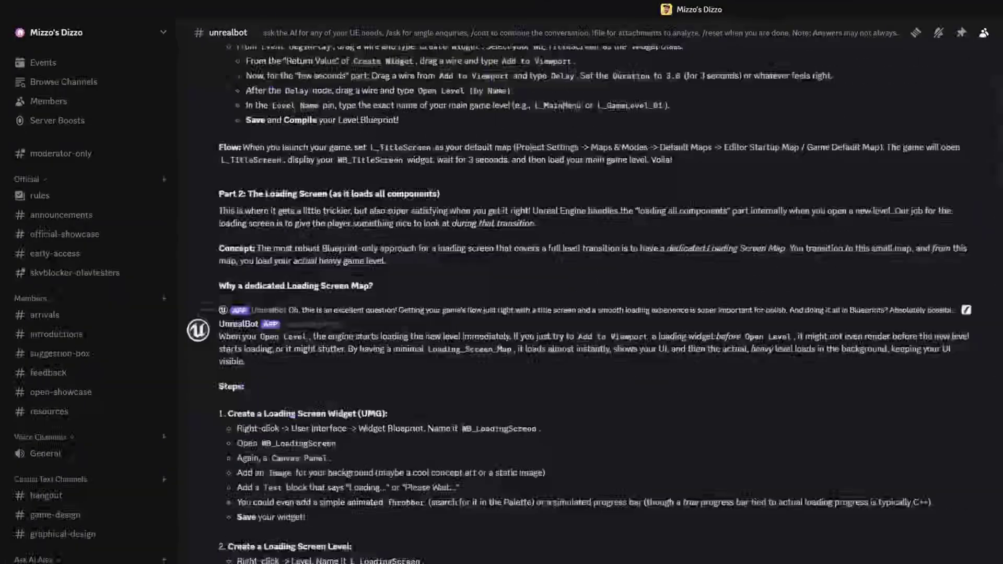
scroll(585, 303, down, 10)
scroll(585, 303, down, 10)
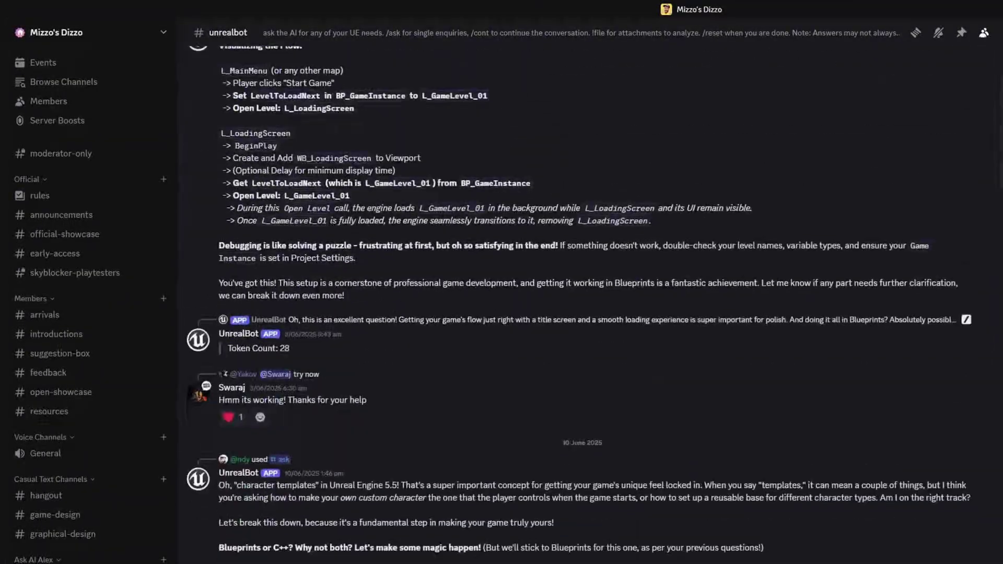
scroll(580, 303, down, 8)
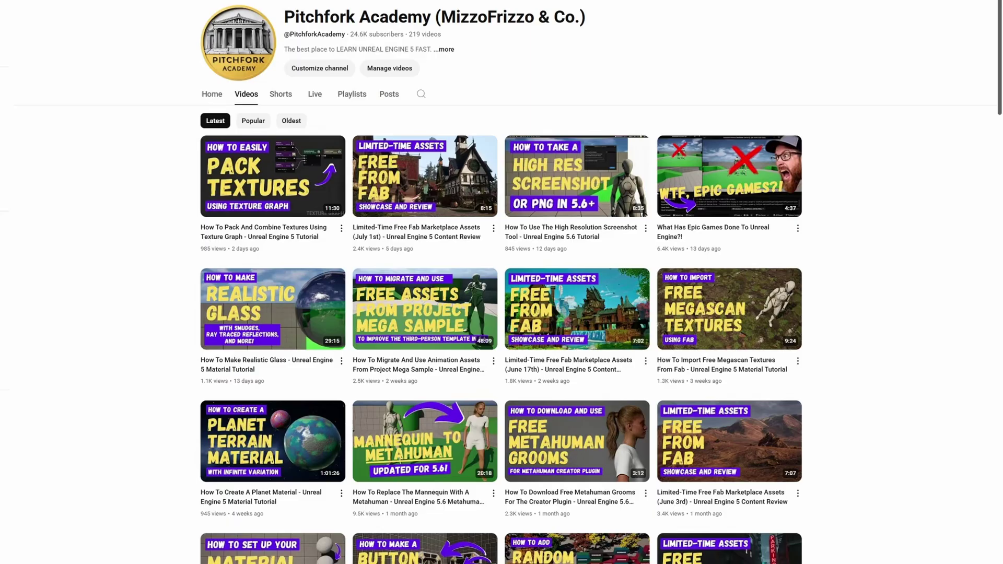
scroll(501, 303, down, 15)
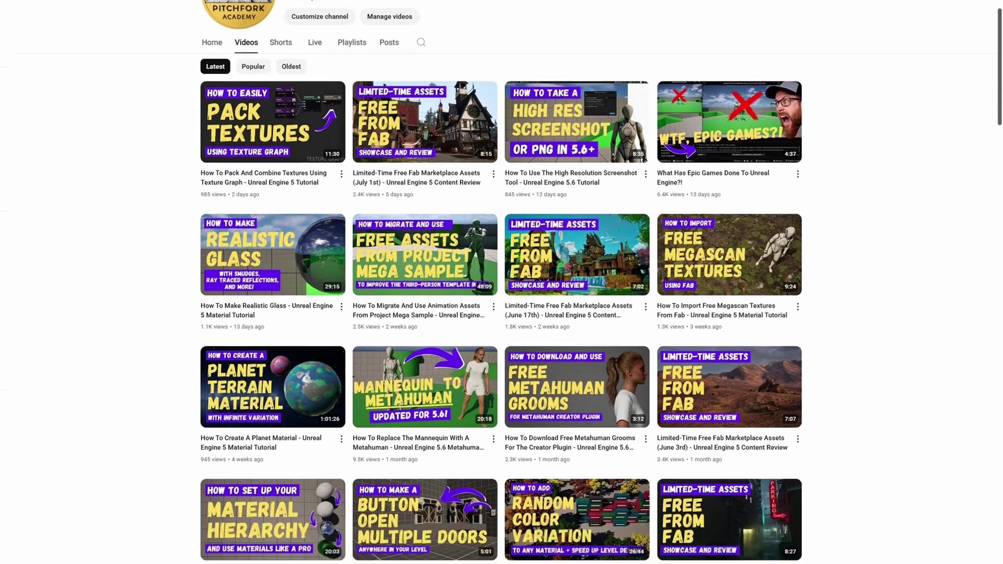
scroll(501, 292, down, 20)
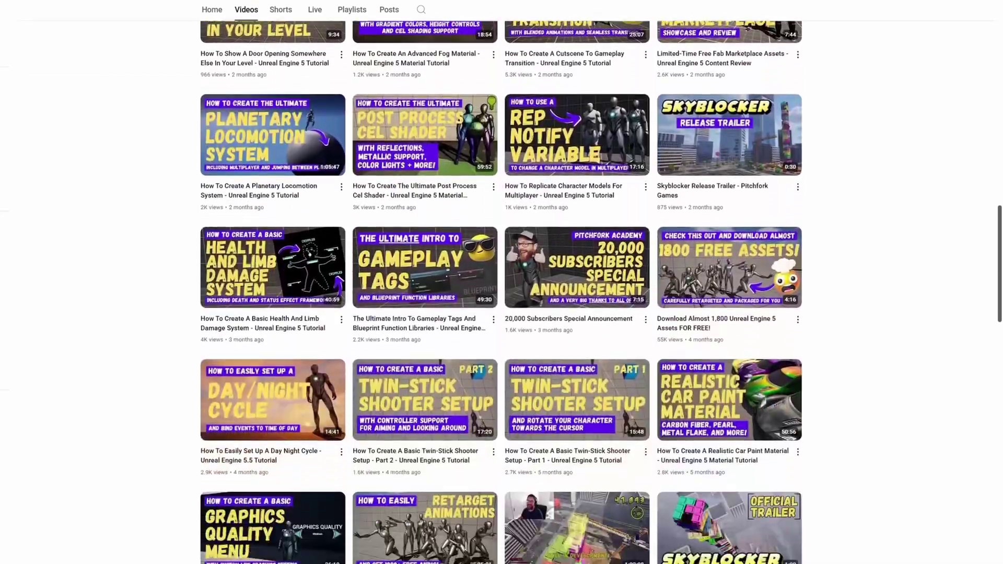
scroll(501, 292, down, 5)
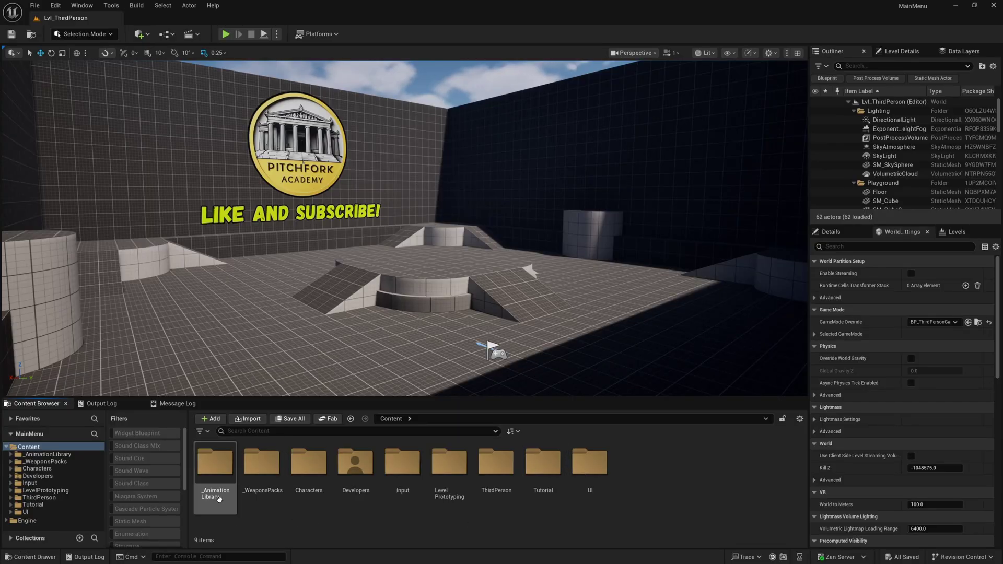
- Check the _AnimationLibrary and _WeaponsPacks folders, then play-test the level with running and jumping, and stop
click(223, 465)
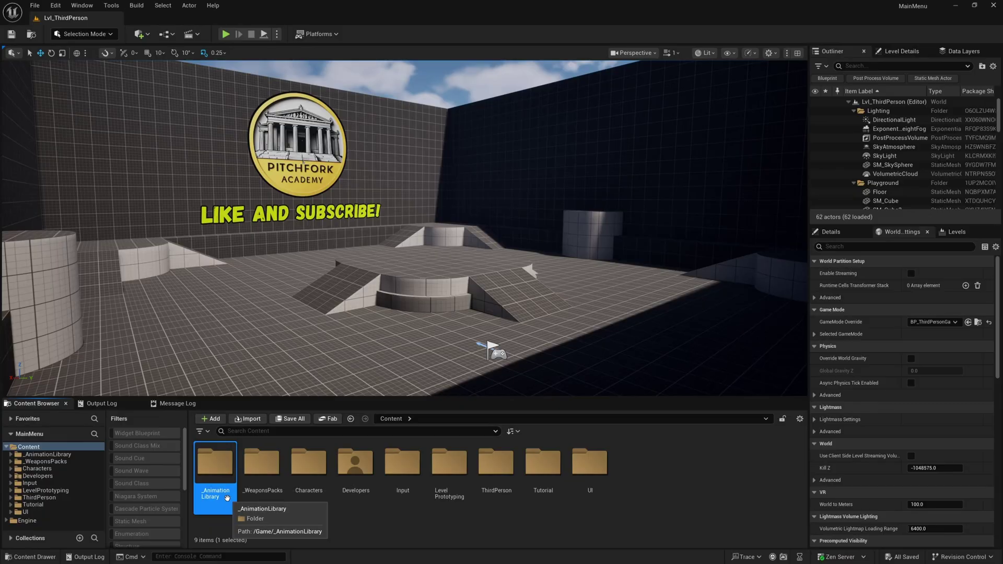
click(269, 477)
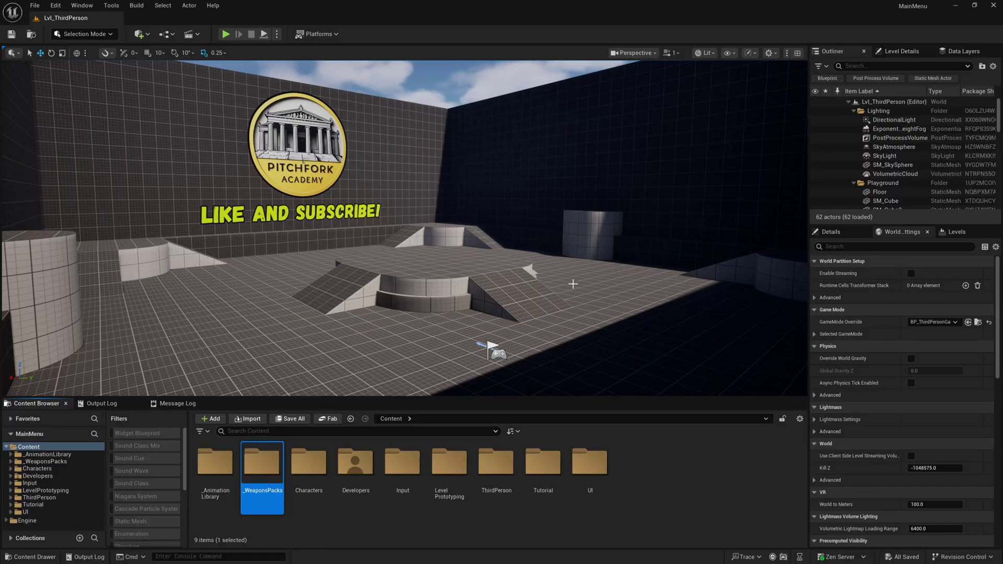
click(226, 34)
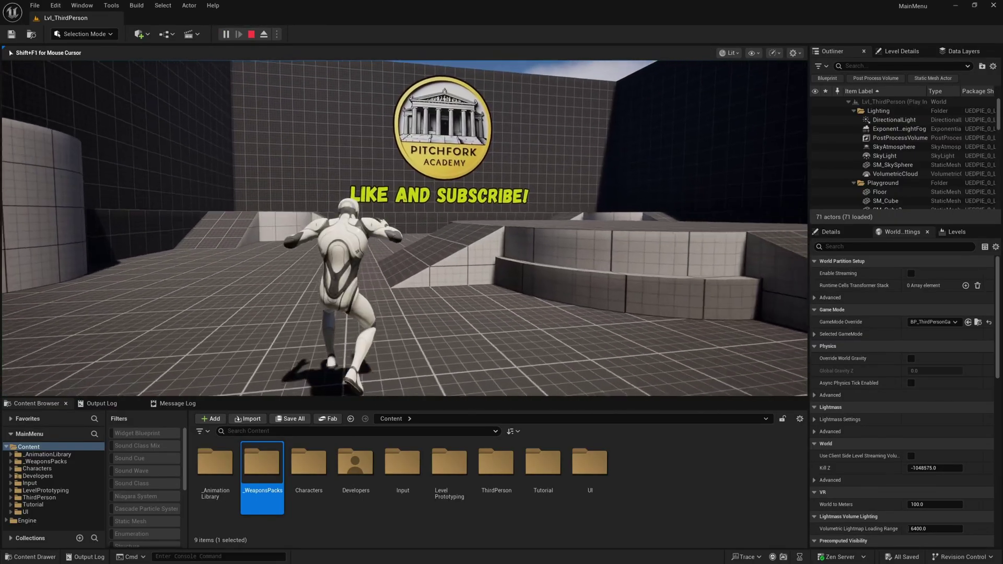
key(space)
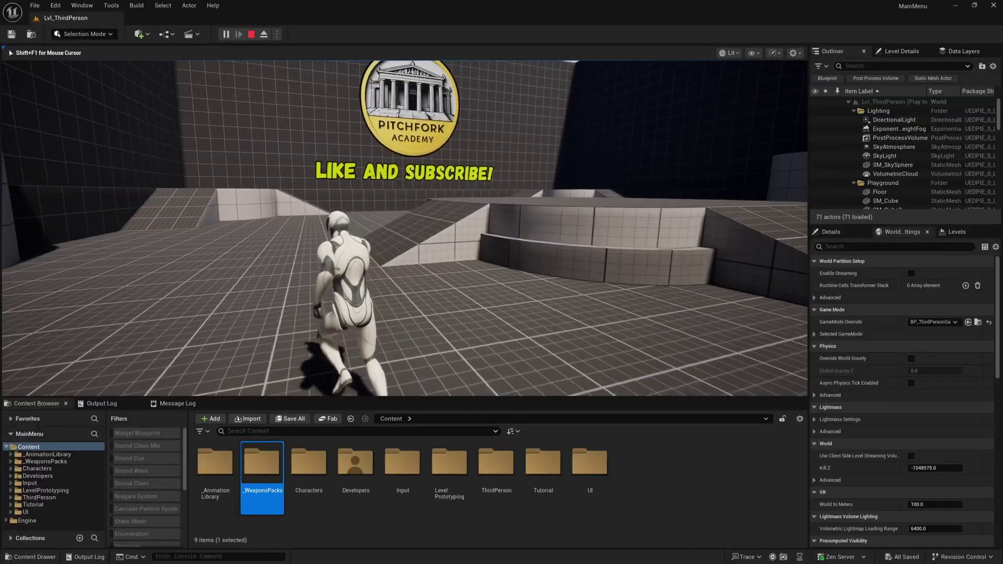
key(s)
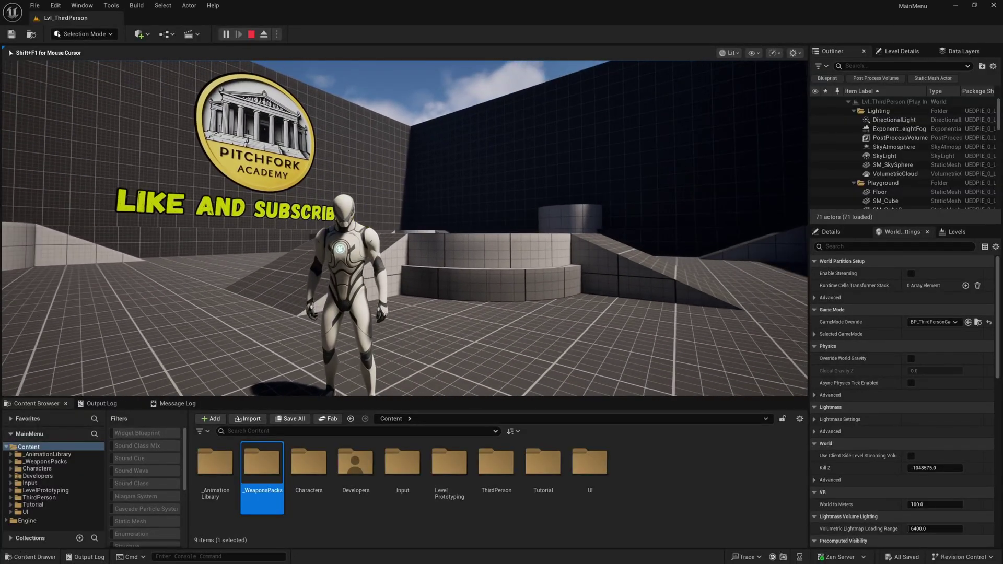
key(Escape)
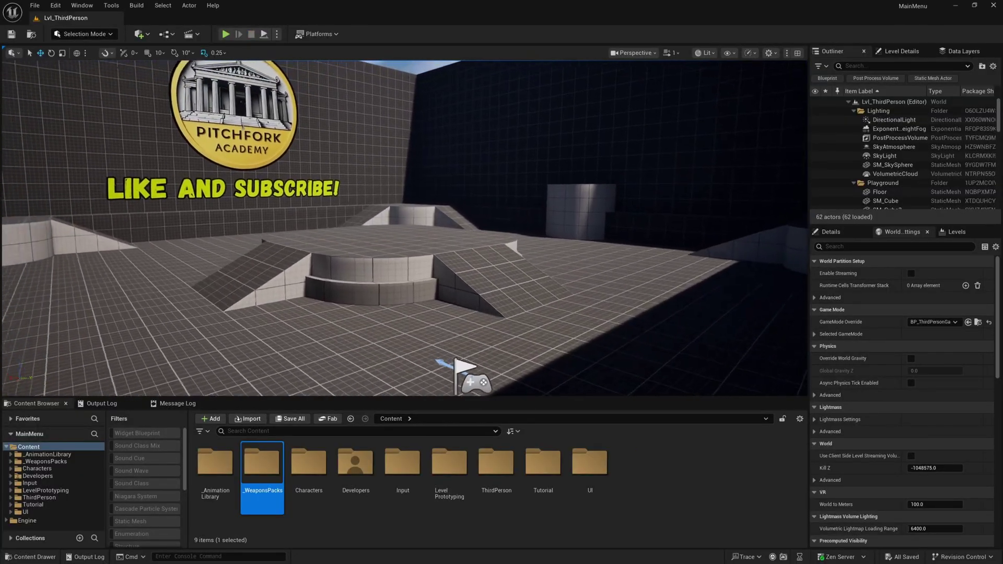
- Open the UI/MainMenu folder in the Content Browser and start a new level from the File menu
mouse_move(446, 255)
mouse_down()
mouse_move(434, 228)
mouse_move(445, 255)
mouse_up()
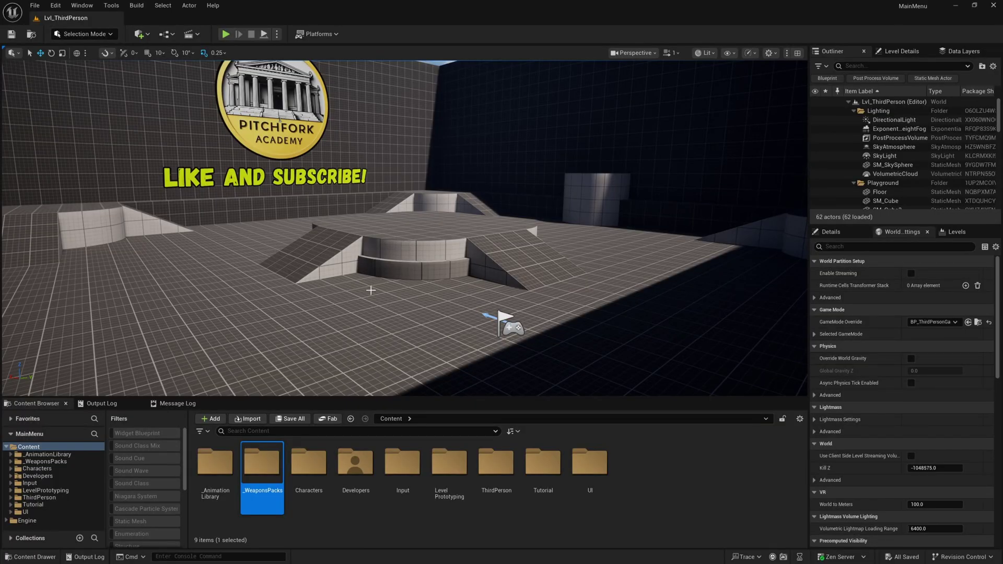
click(704, 486)
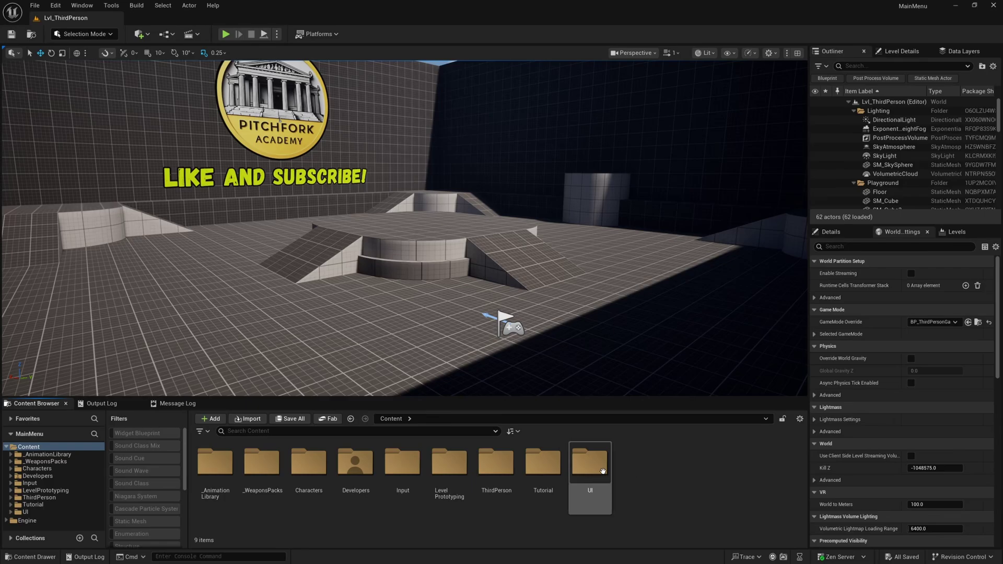
right_click(652, 475)
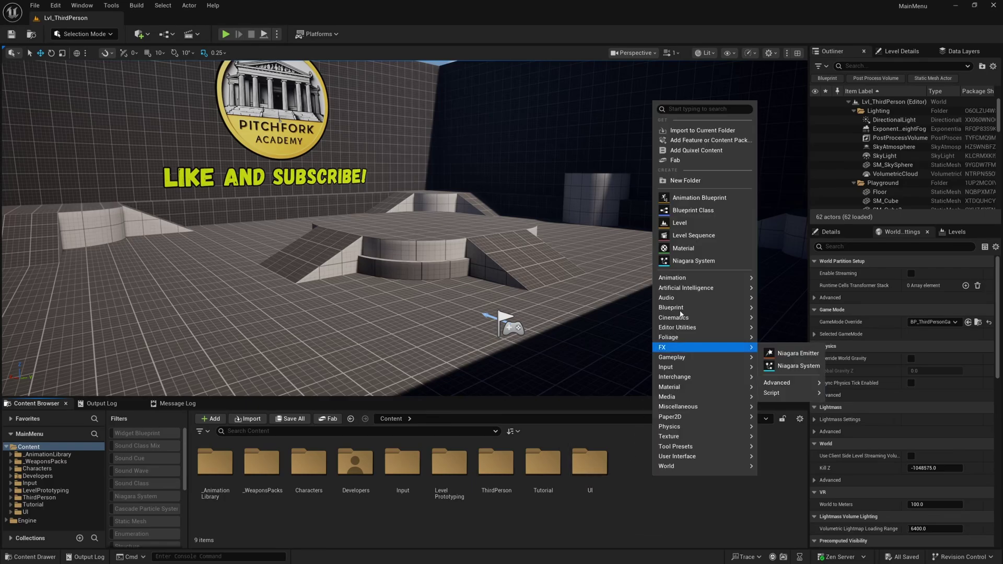
click(589, 473)
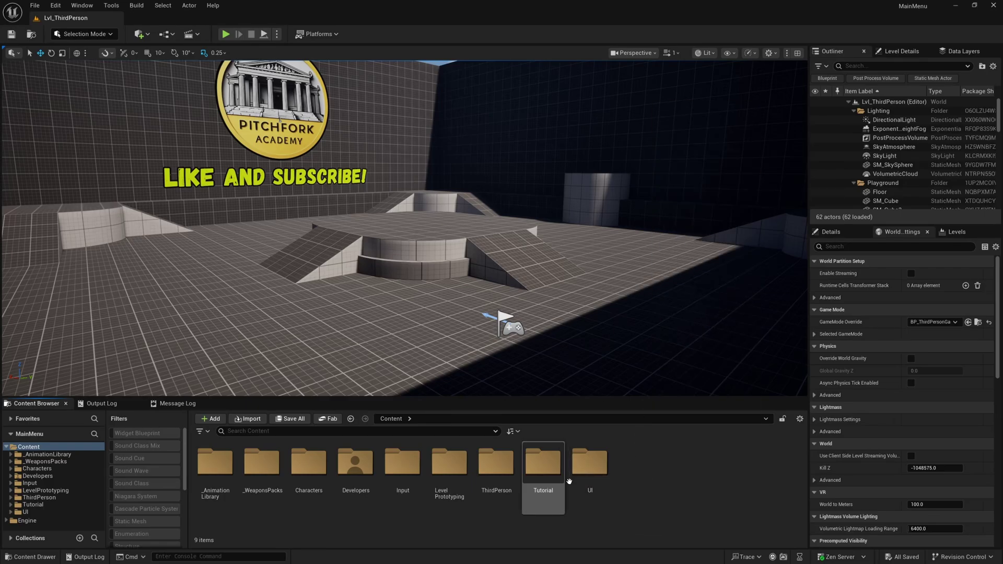
double_click(600, 481)
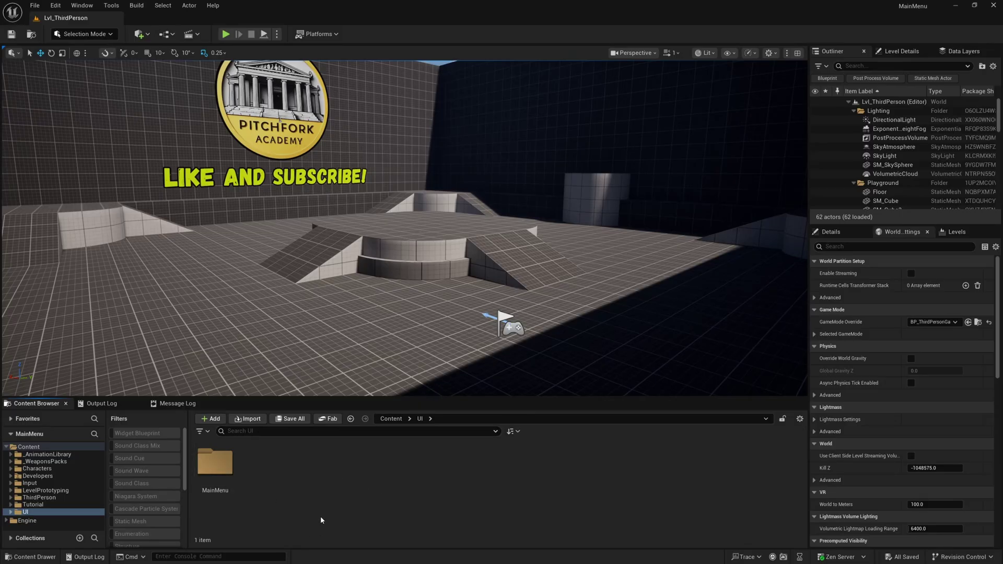
double_click(214, 462)
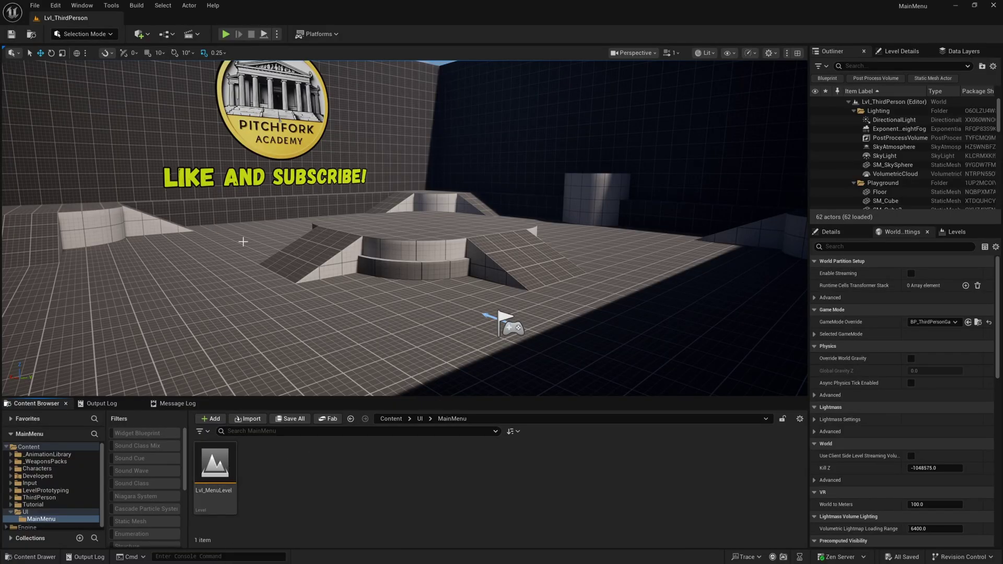
click(35, 5)
click(55, 44)
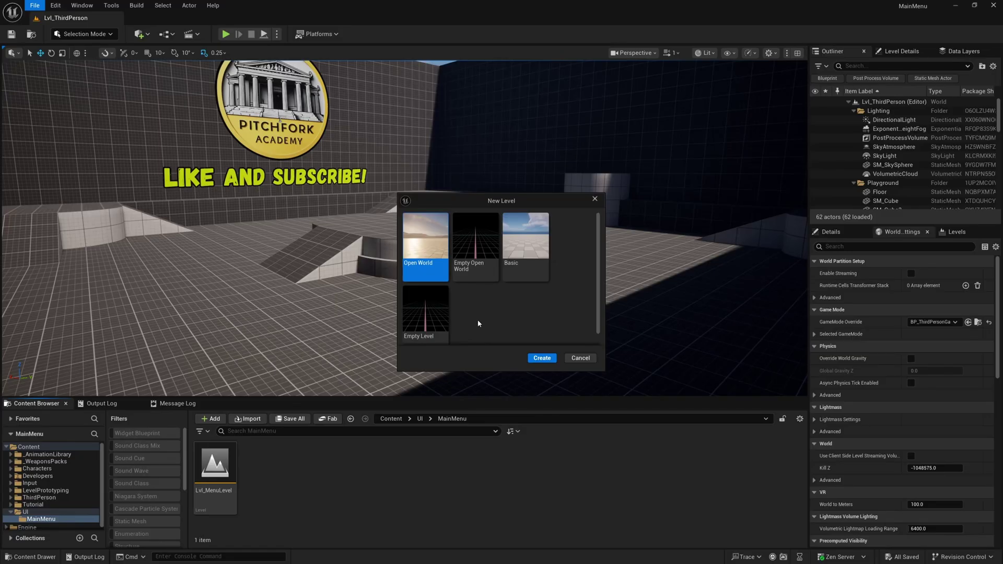
- Create a level from the Empty Level template and save it as 'MenuLvl' in UI/MainMenu
click(432, 315)
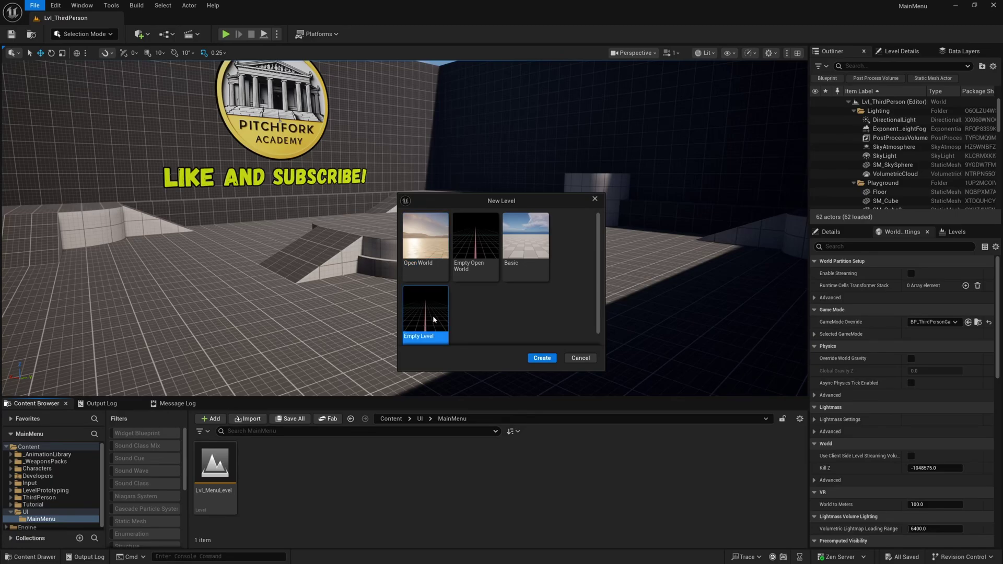
click(540, 357)
click(11, 34)
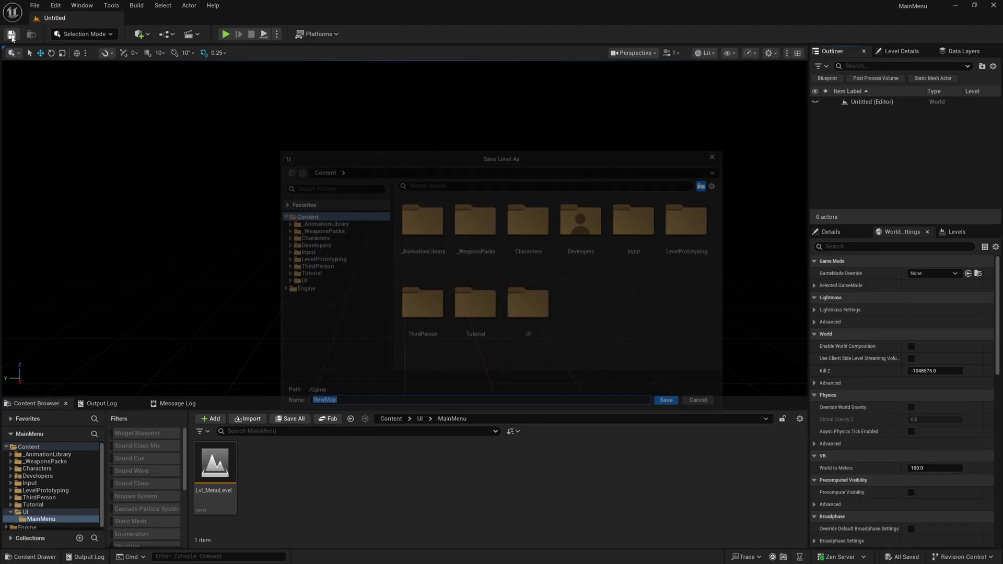
double_click(525, 329)
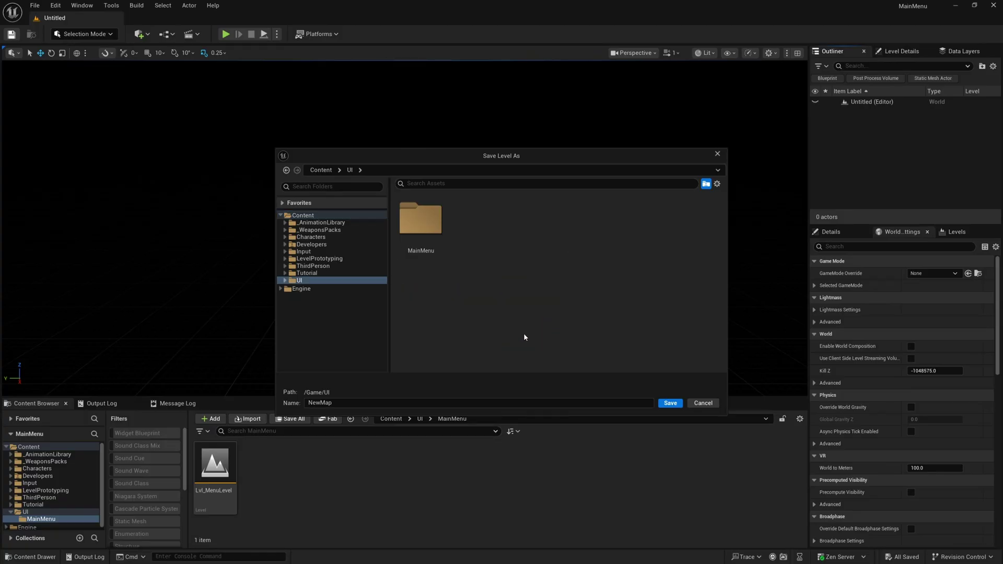
double_click(421, 219)
click(355, 401)
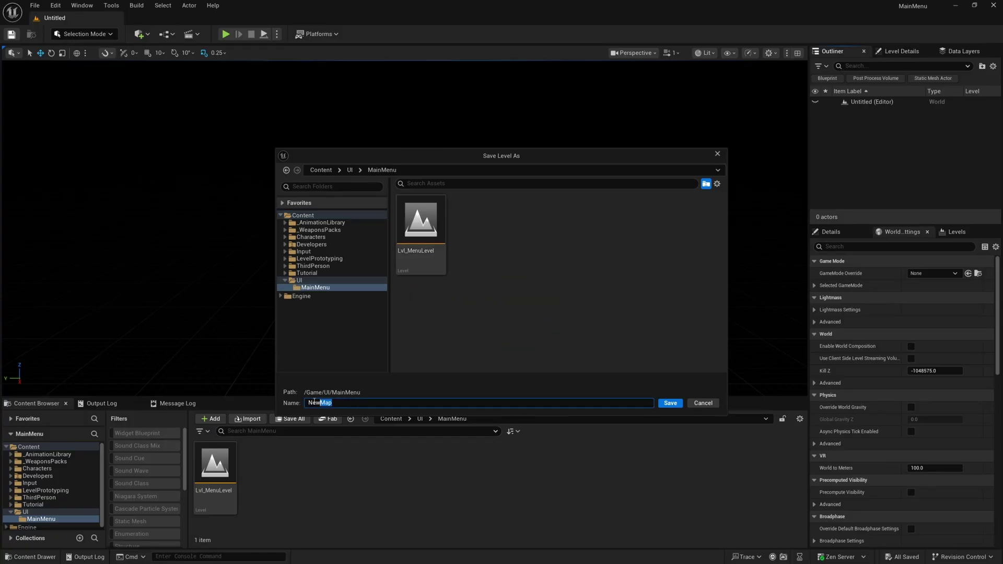
text(MenuLvl)
click(670, 402)
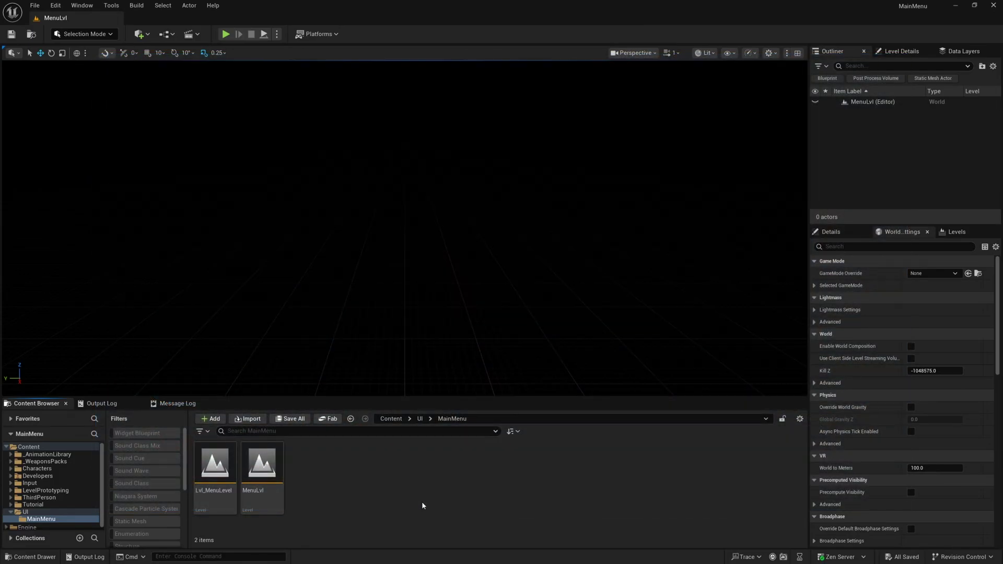
- Open Lvl_MenuLevel and fly the view across the level
double_click(224, 480)
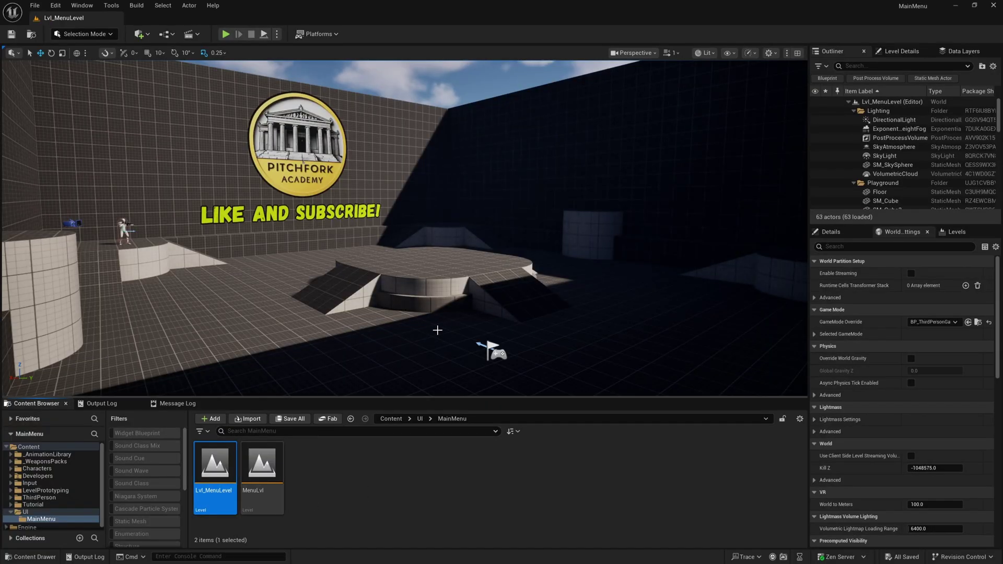
right_drag(405, 230, 367, 232)
scroll(389, 232, down, 1)
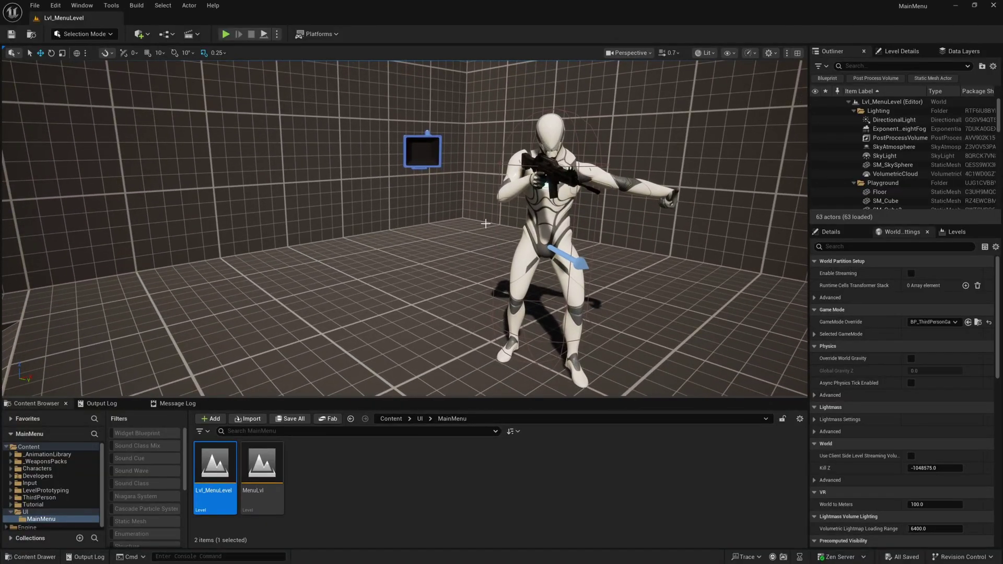
- Test-play the level from the Play options, then stop and fly toward the PlayerStart
click(277, 34)
click(320, 129)
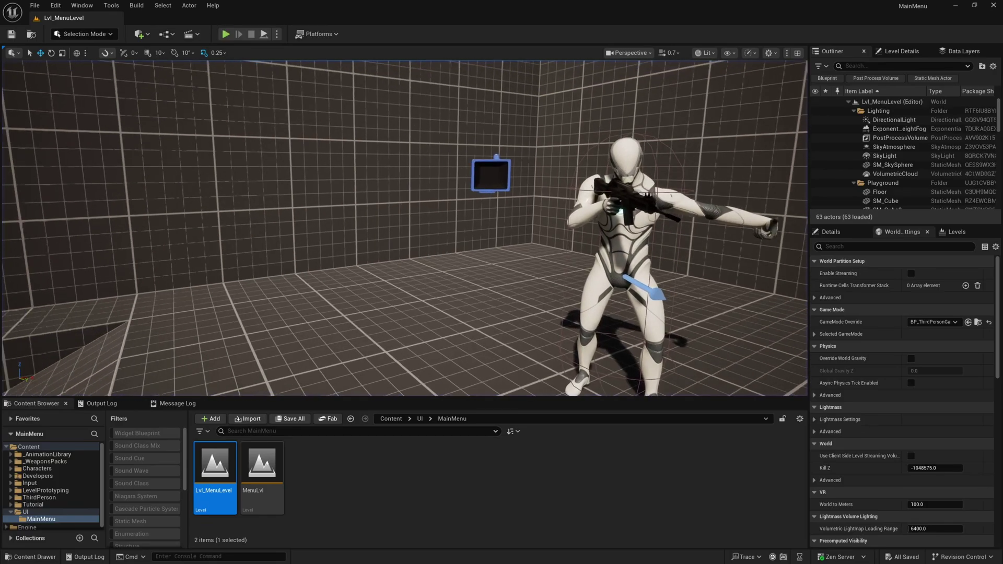
key(Escape)
right_drag(405, 229, 405, 228)
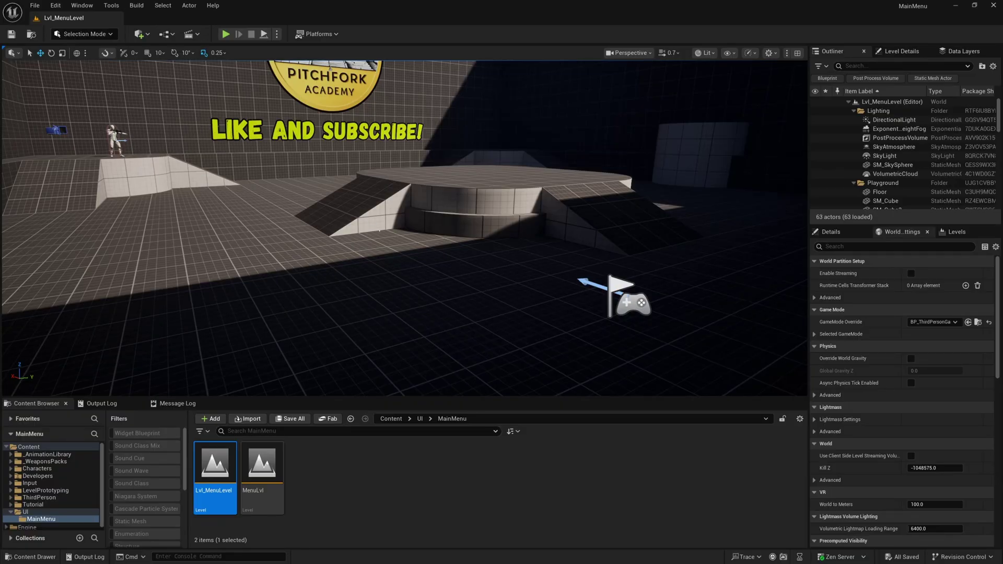
- Delete the PlayerStart and expand the BP_ThirdPersonGameMode class settings in World Settings
drag(501, 275, 553, 299)
click(569, 307)
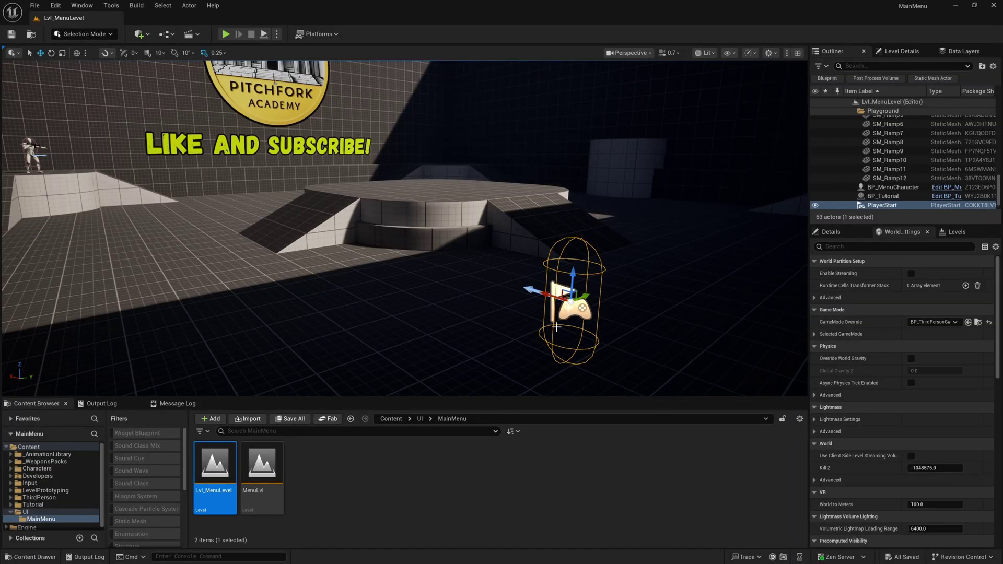
scroll(566, 338, up, 1)
key(Delete)
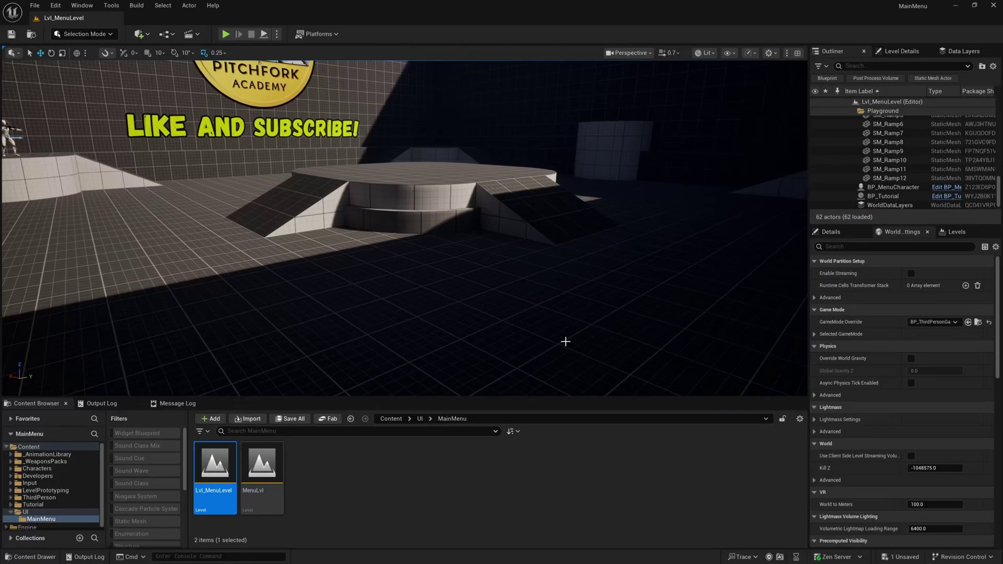
right_drag(567, 321, 465, 319)
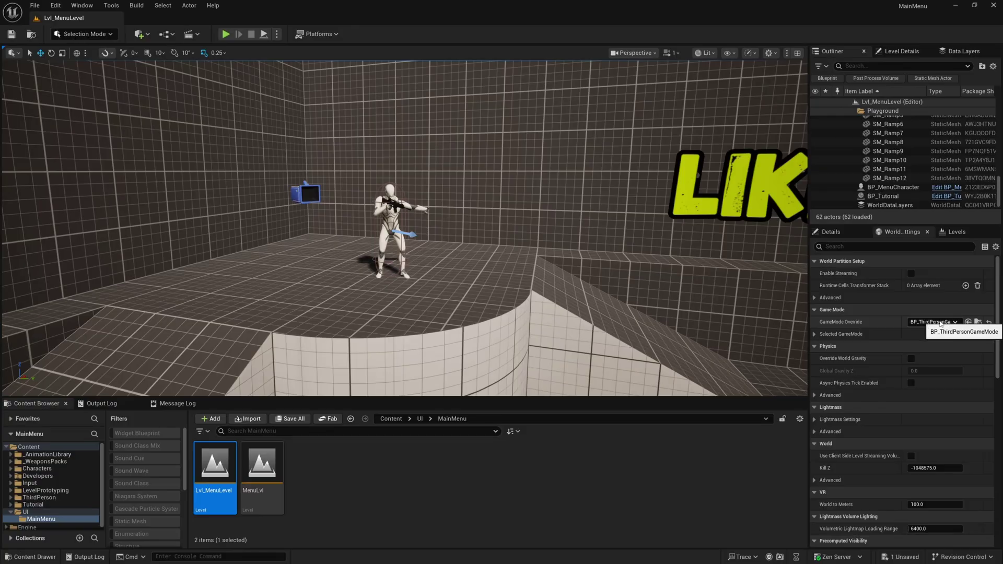
click(815, 335)
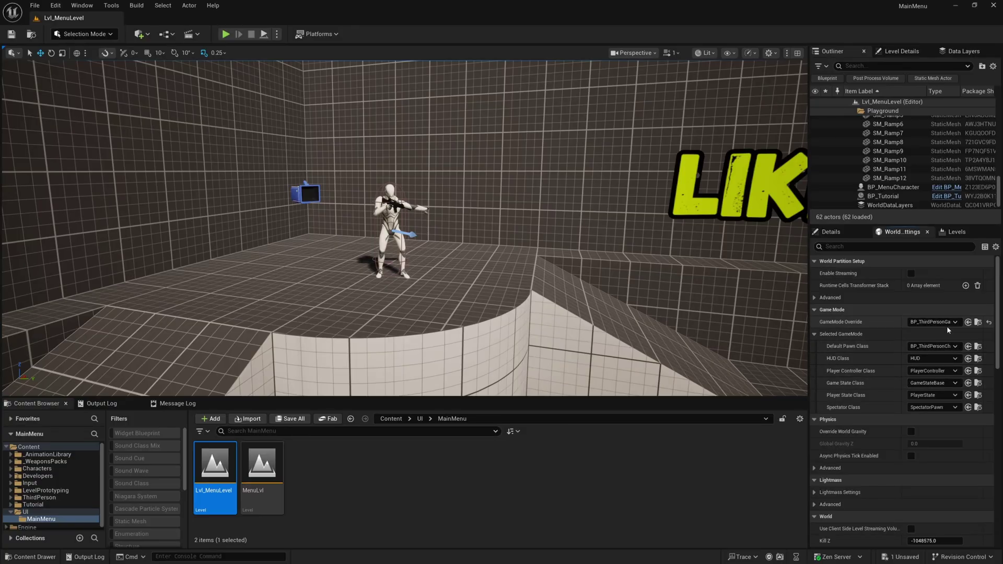